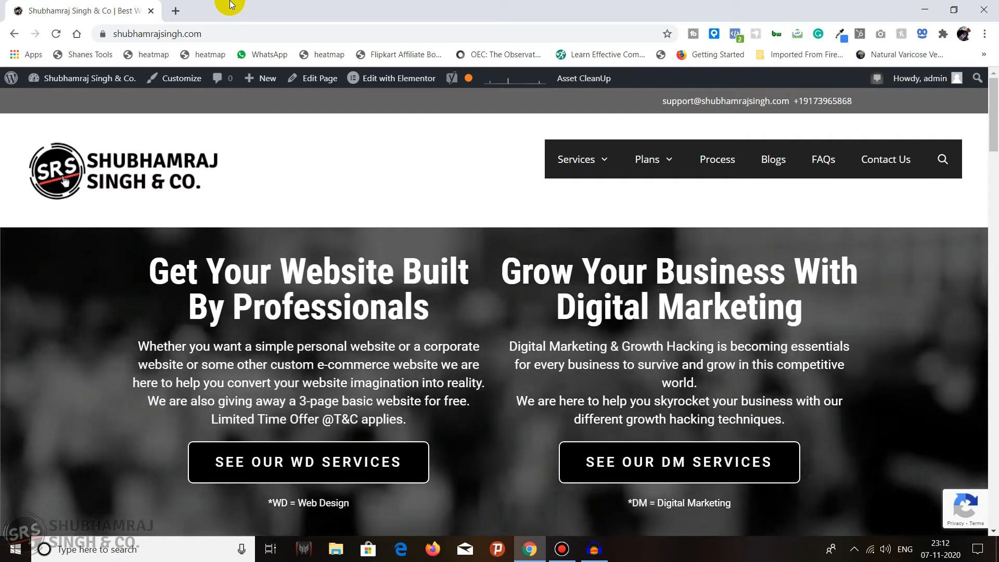
Open the remove.bg website in a new browser tab.
{"action": "left_click", "coordinate": [180, 13]}
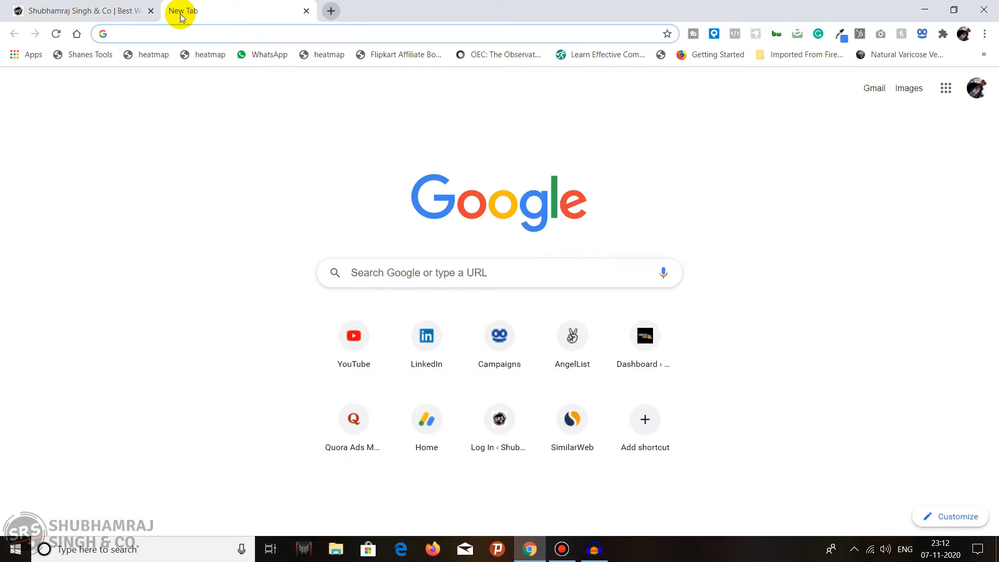
{"action": "type", "text": "remove"}
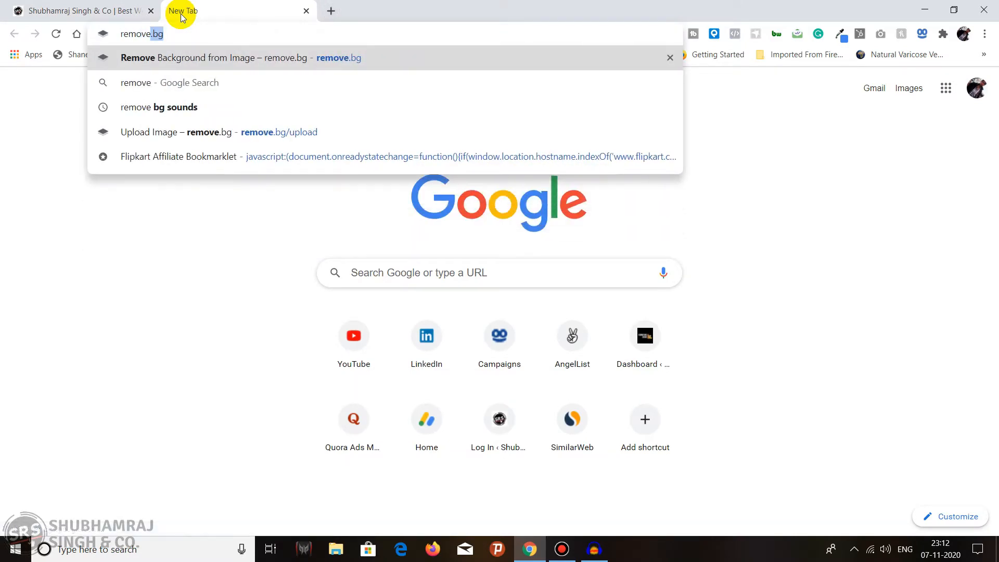
{"action": "type", "text": ".bg"}
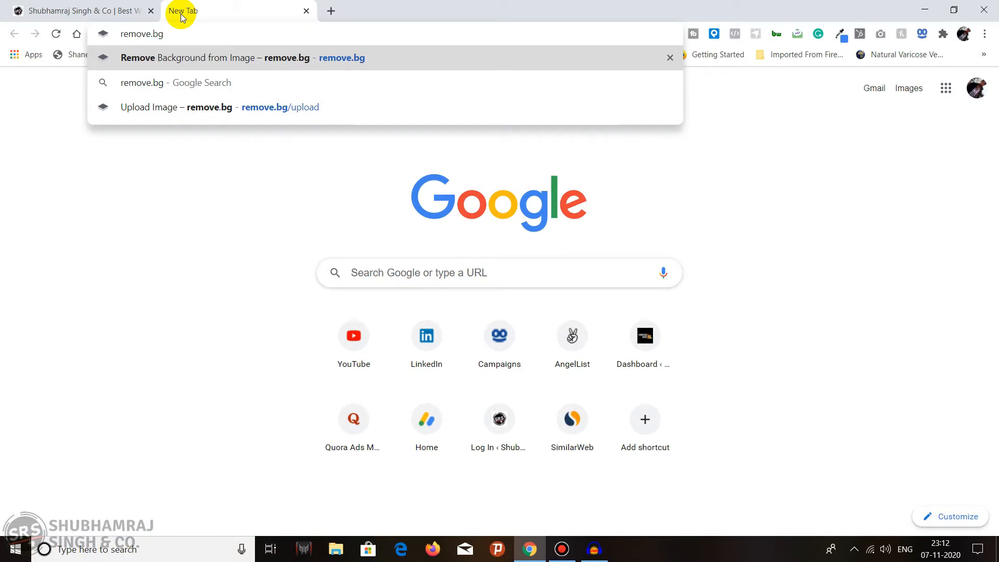
{"action": "key", "text": "Return"}
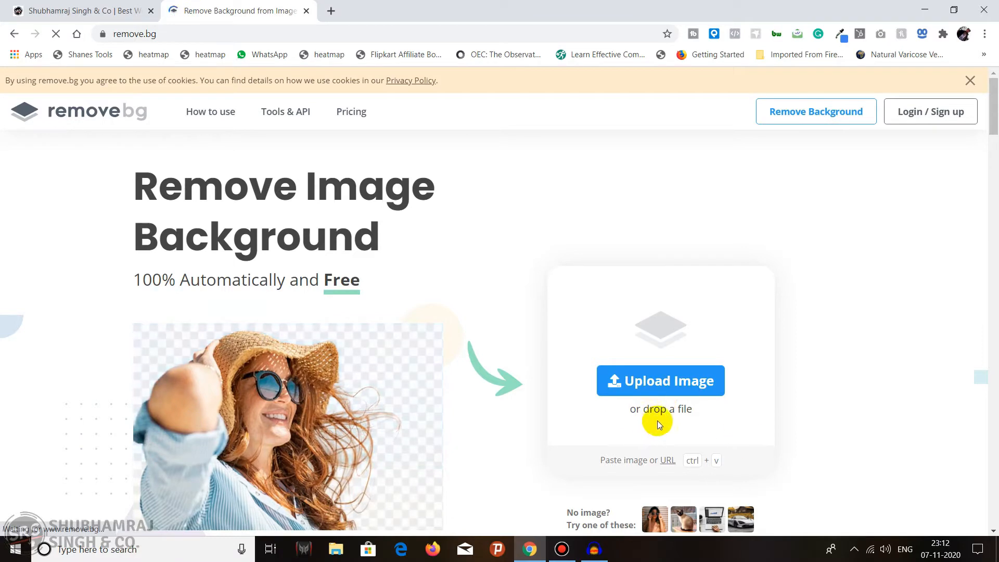
Upload the picture man-in-red-crew-neck-sweatshirt-photography-941693 from the Downloads folder for background removal.
{"action": "left_click", "coordinate": [686, 389]}
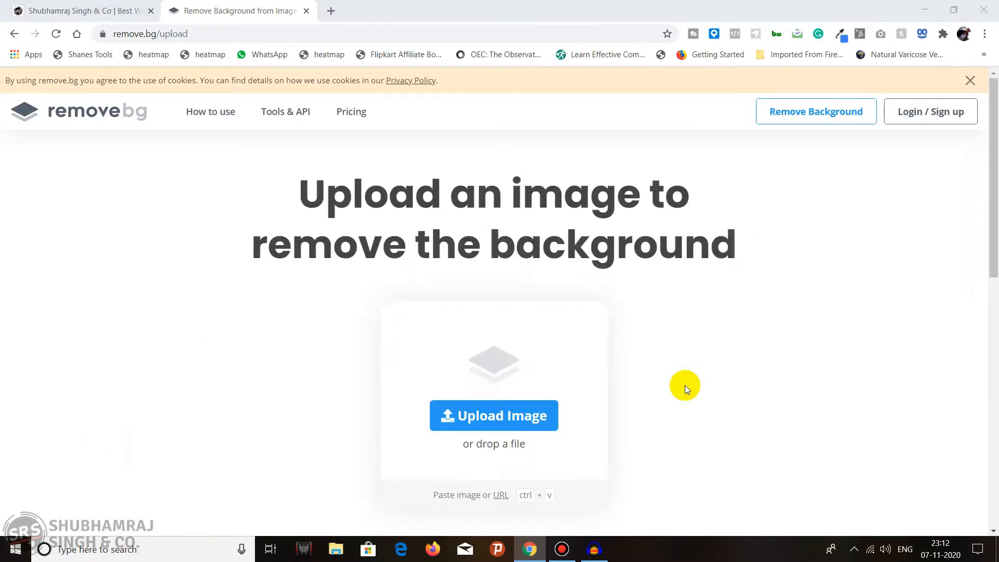
{"action": "left_click", "coordinate": [55, 120]}
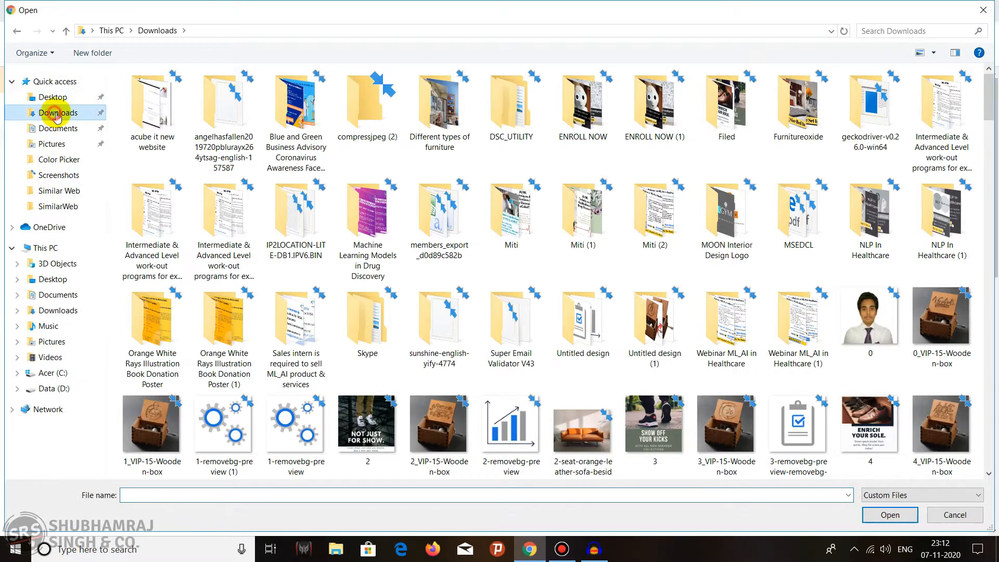
{"action": "left_click_drag", "start_coordinate": [989, 95], "coordinate": [976, 285]}
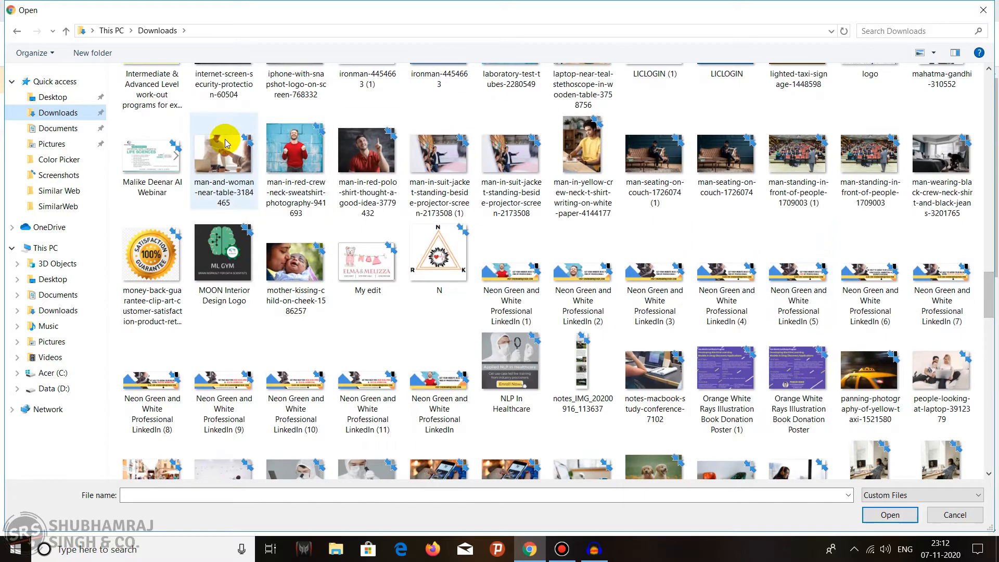
{"action": "left_click", "coordinate": [290, 151]}
{"action": "double_click", "coordinate": [290, 151]}
Examine the cut-out of the man in the red sweatshirt and the download options offered beside it.
{"action": "left_click_drag", "start_coordinate": [994, 252], "coordinate": [995, 216]}
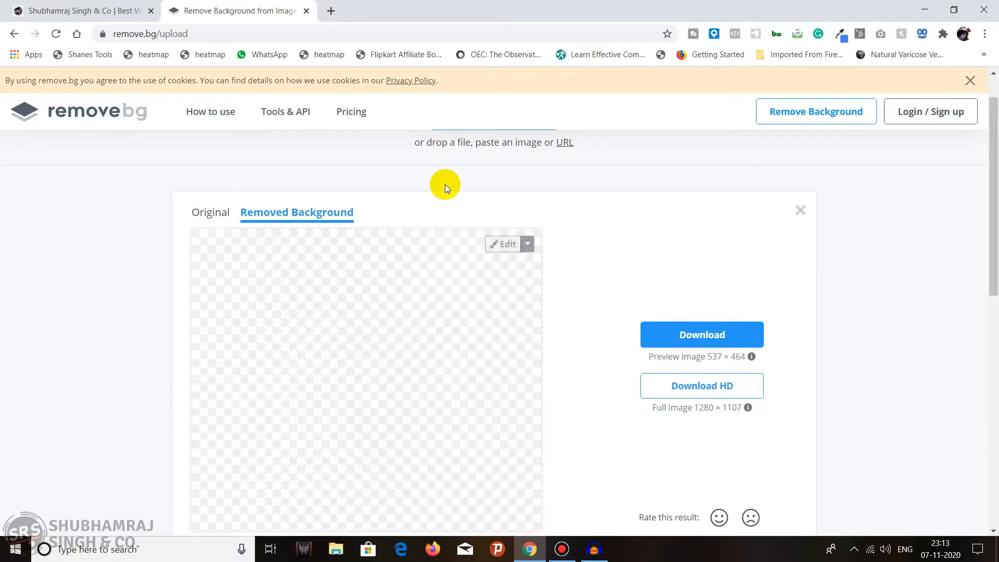
{"action": "mouse_move", "coordinate": [995, 189]}
{"action": "left_mouse_down"}
{"action": "mouse_move", "coordinate": [995, 231]}
{"action": "mouse_move", "coordinate": [984, 187]}
{"action": "left_mouse_up"}
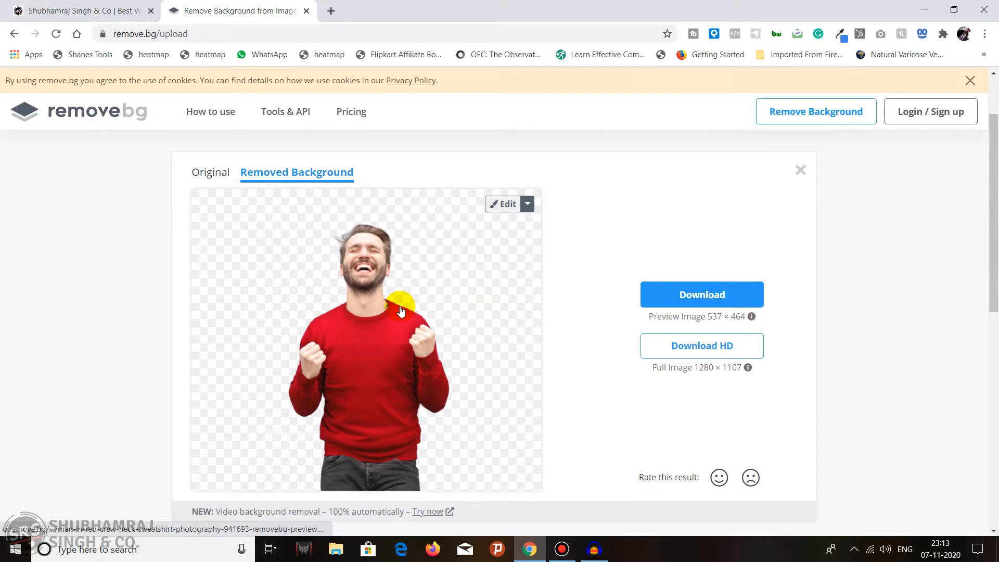
{"action": "scroll", "coordinate": [402, 313], "scroll_direction": "up", "scroll_amount": 2}
{"action": "scroll", "coordinate": [401, 313], "scroll_direction": "down", "scroll_amount": 1}
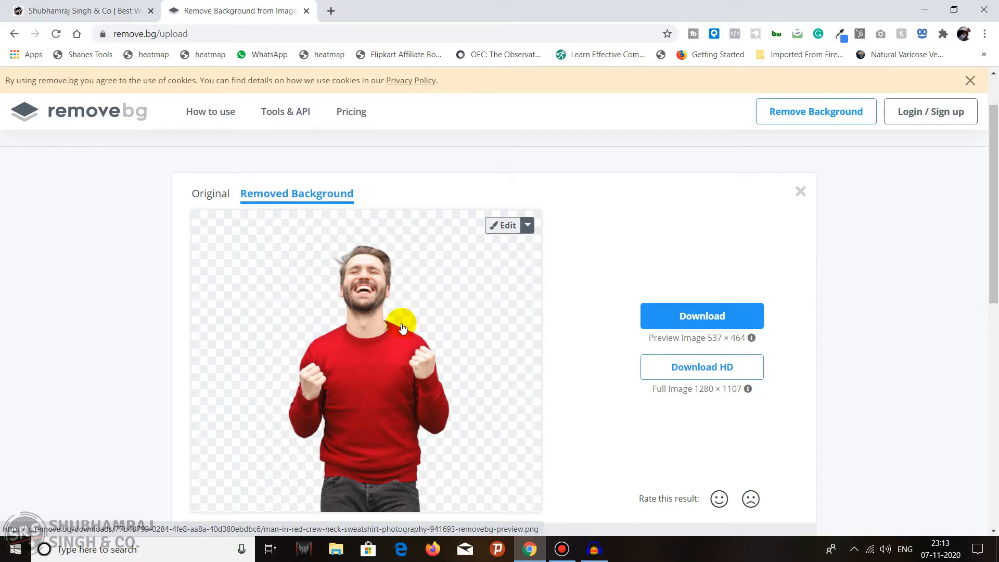
{"action": "mouse_move", "coordinate": [993, 206]}
{"action": "left_mouse_down"}
{"action": "mouse_move", "coordinate": [994, 229]}
{"action": "mouse_move", "coordinate": [994, 219]}
{"action": "left_mouse_up"}
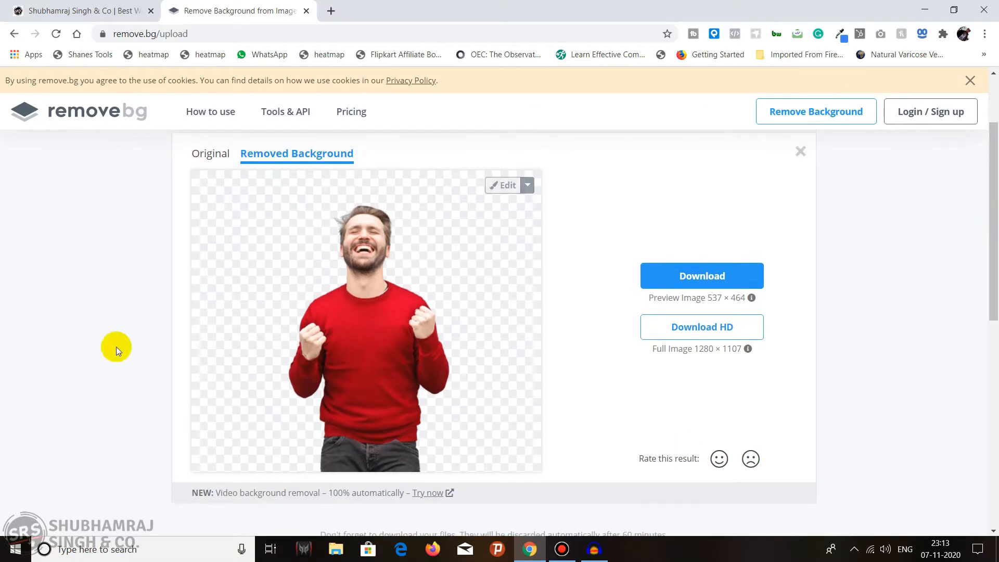
{"action": "left_click_drag", "start_coordinate": [995, 290], "coordinate": [994, 259]}
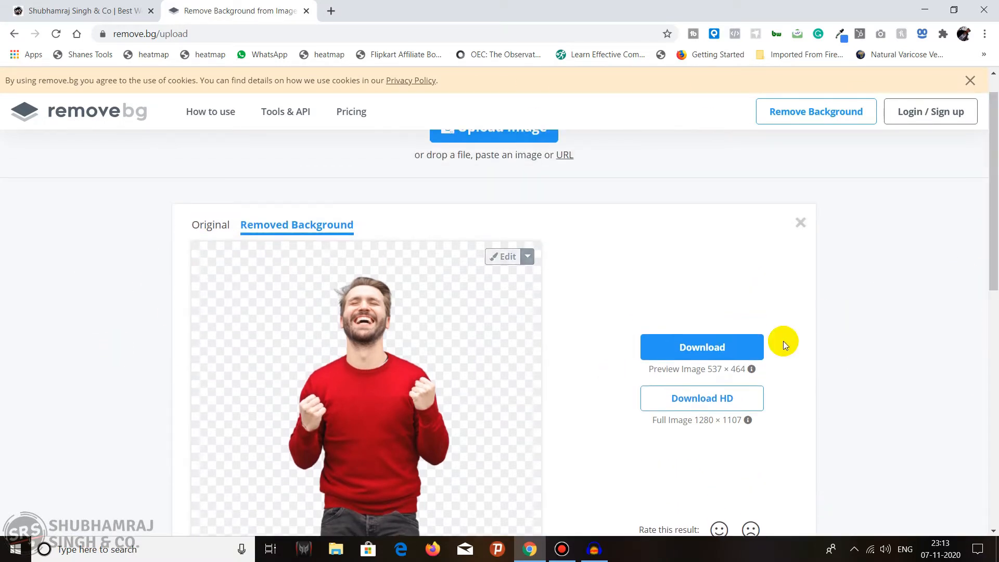
{"action": "left_click_drag", "start_coordinate": [994, 217], "coordinate": [952, 256]}
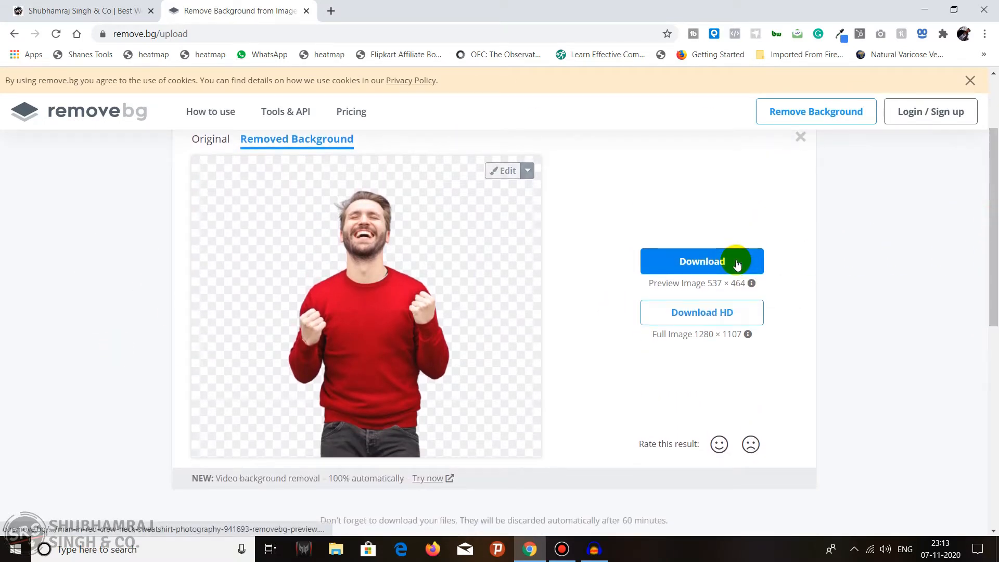
View the terms for downloading the full HD image and dismiss the offer.
{"action": "left_click", "coordinate": [731, 322]}
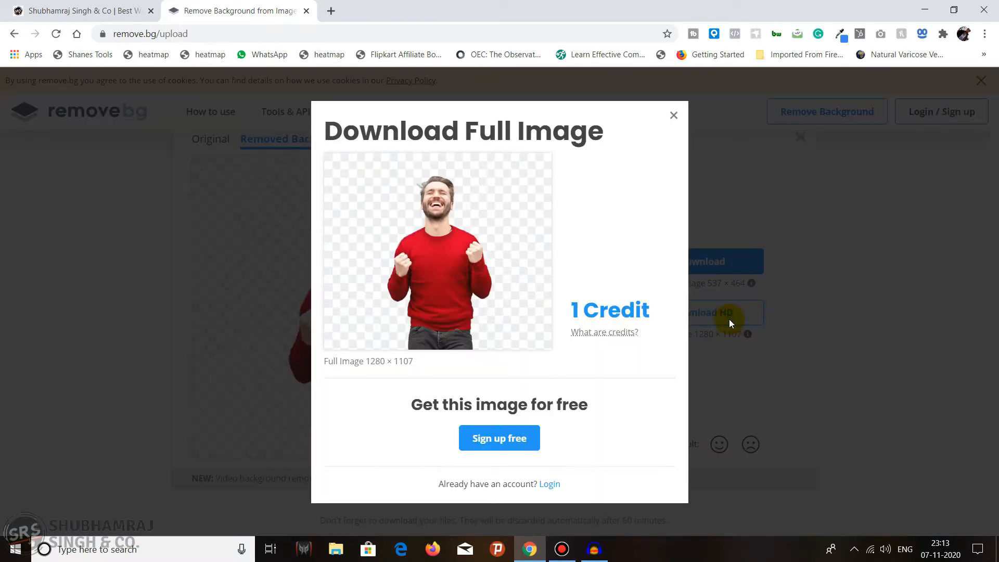
{"action": "left_click", "coordinate": [673, 115]}
{"action": "left_click", "coordinate": [783, 256]}
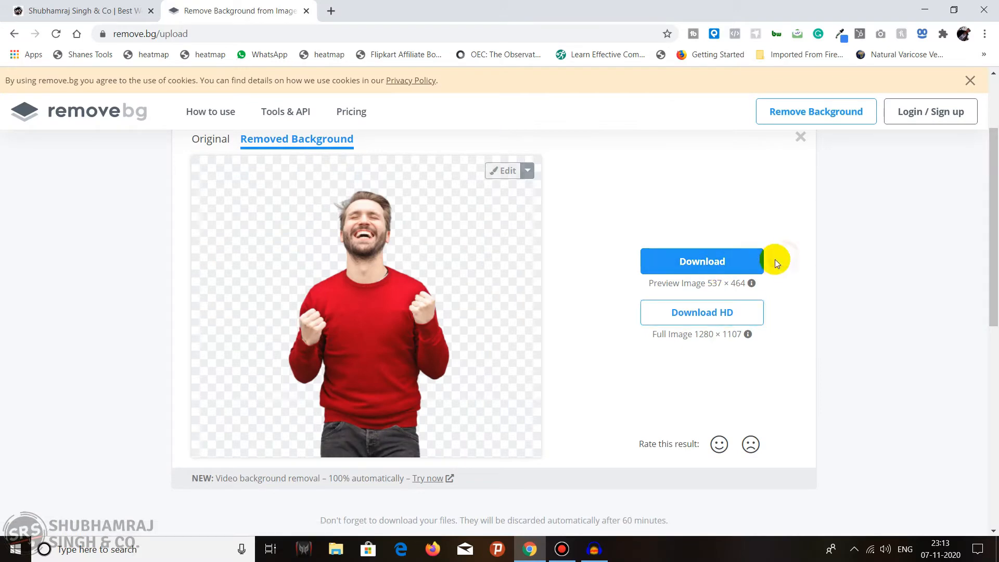
Download the 537 × 464 preview image, view the downloaded file, and close both the viewer and the remove.bg page.
{"action": "left_click", "coordinate": [711, 272]}
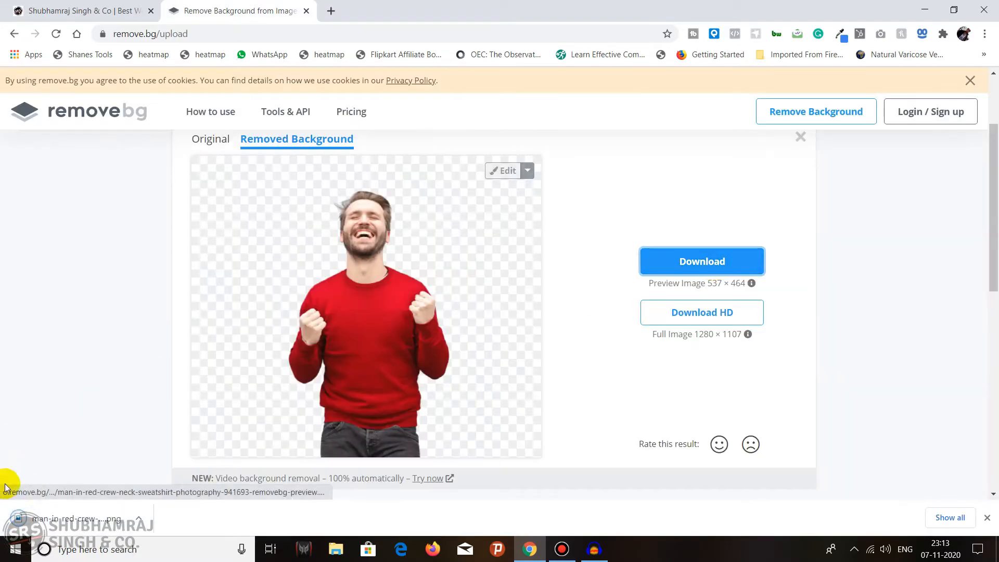
{"action": "left_click", "coordinate": [65, 513]}
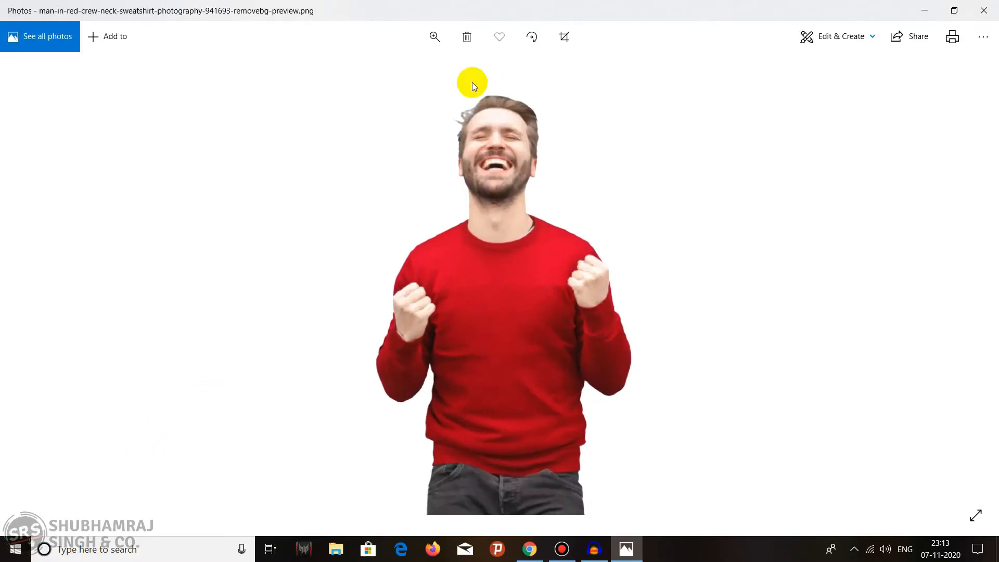
{"action": "left_click_drag", "start_coordinate": [432, 66], "coordinate": [347, 85]}
{"action": "left_click", "coordinate": [984, 10]}
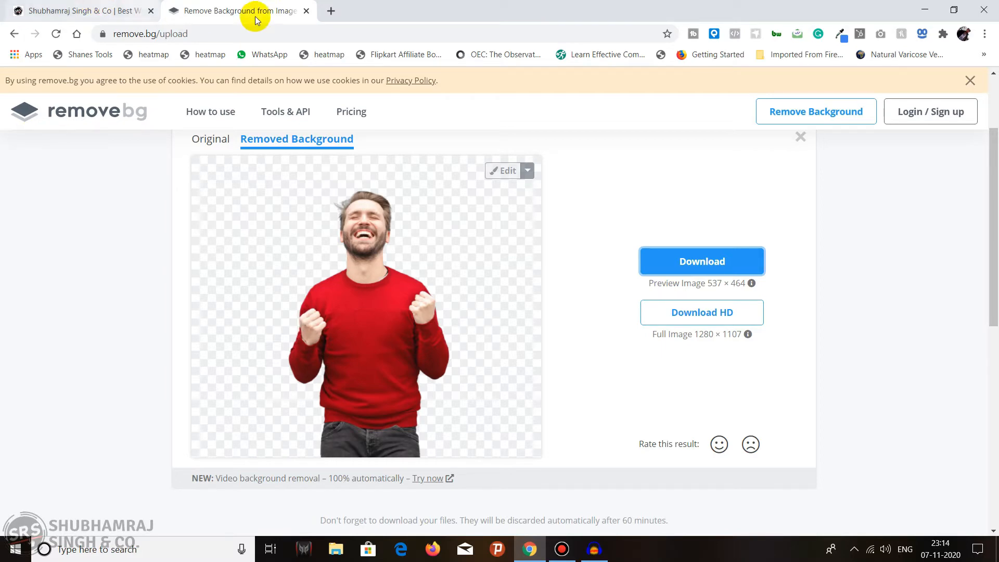
{"action": "left_click", "coordinate": [307, 11]}
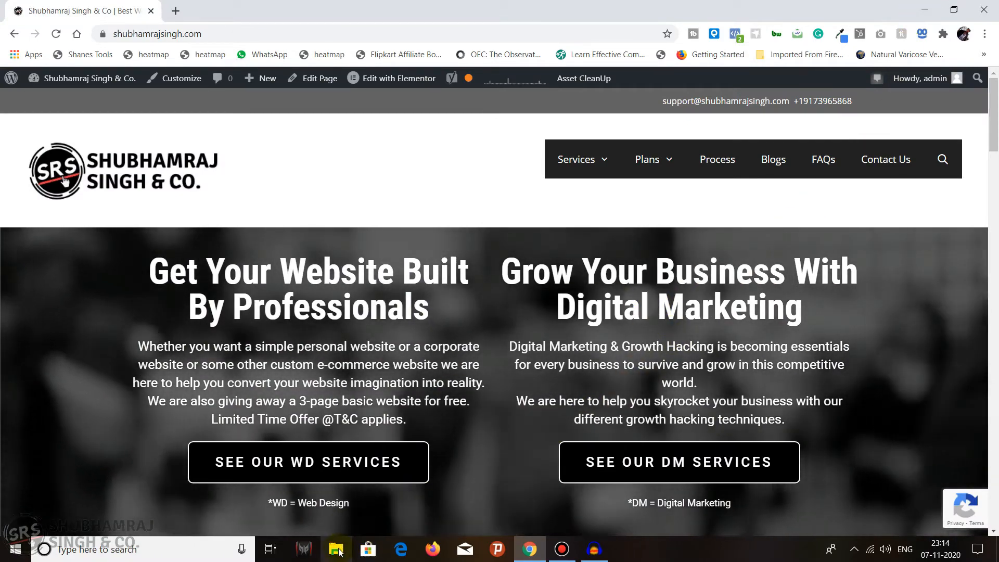
Switch to File Explorer and open the Desktop folder.
{"action": "left_click", "coordinate": [337, 550]}
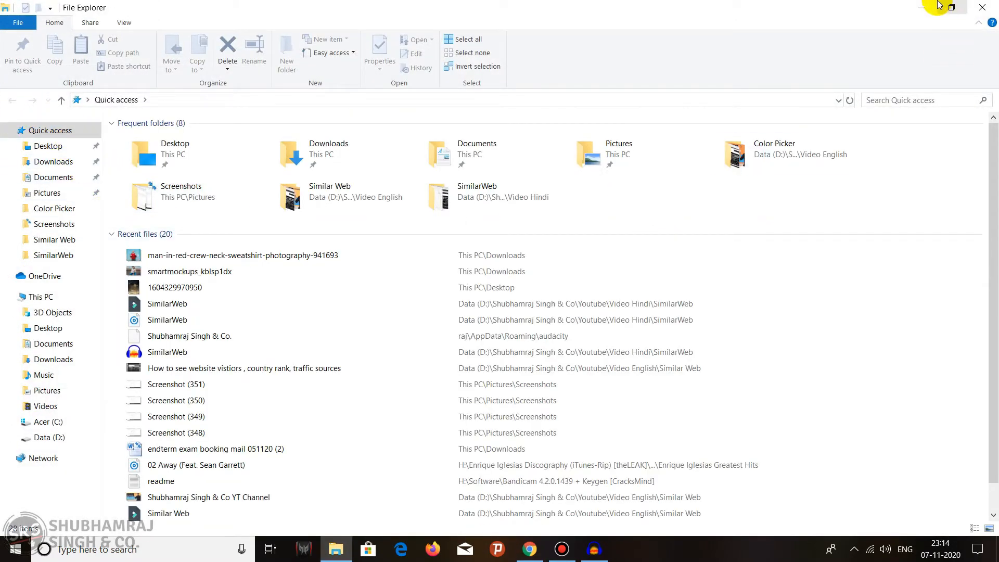
{"action": "right_click", "coordinate": [904, 200]}
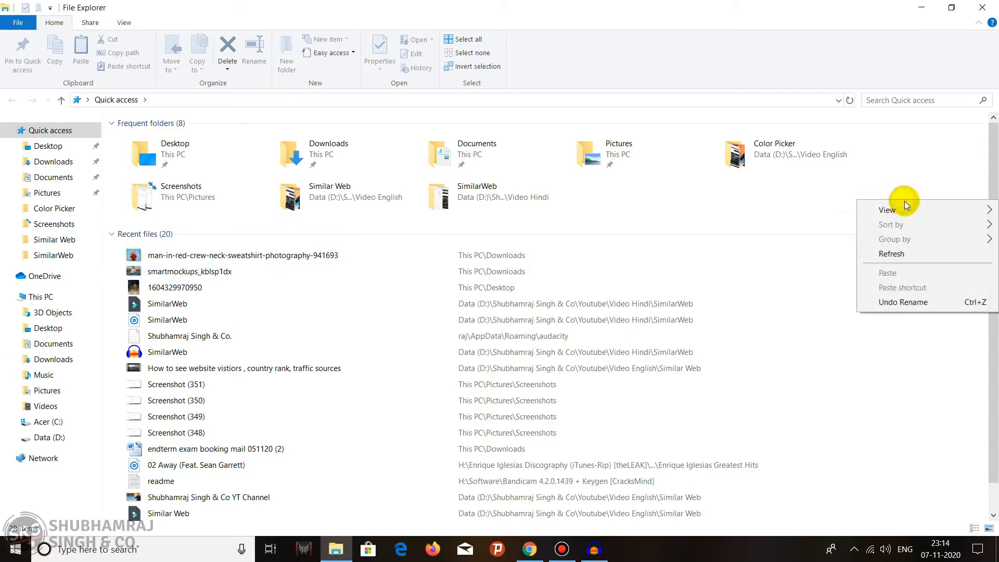
{"action": "right_click", "coordinate": [830, 287]}
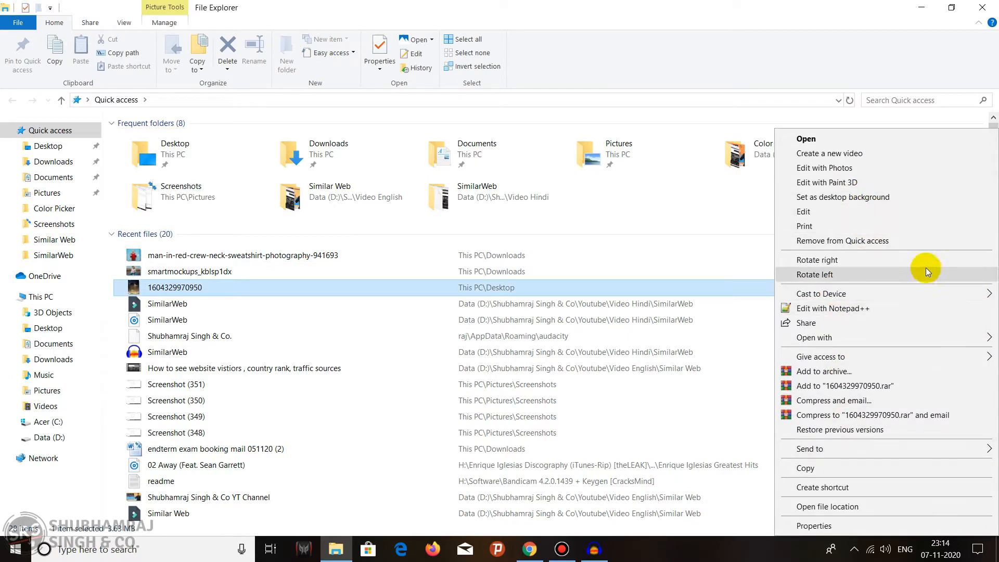
{"action": "left_click", "coordinate": [49, 242]}
{"action": "left_click", "coordinate": [49, 145]}
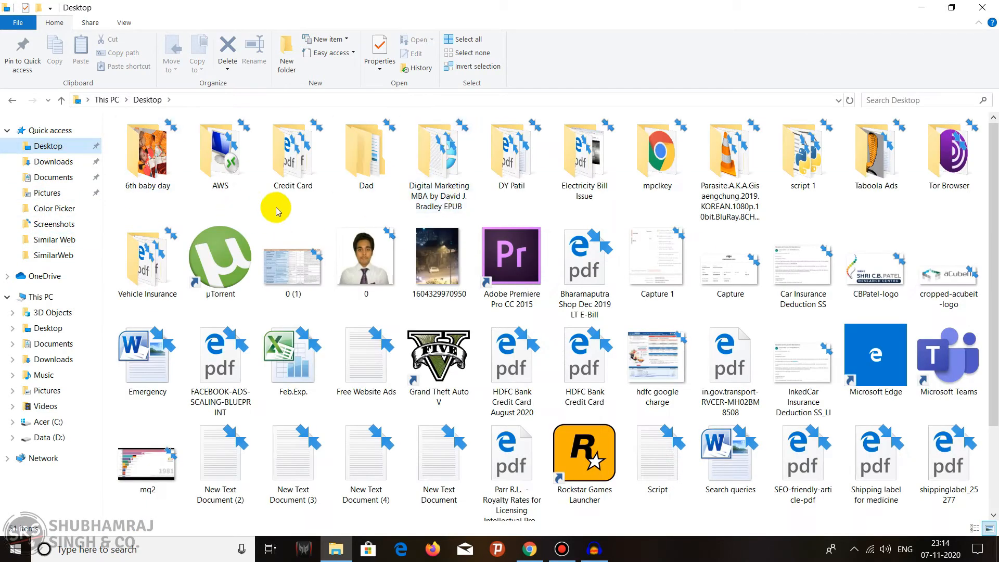
Create a new Microsoft PowerPoint presentation in the Desktop folder and name it removebg.
{"action": "right_click", "coordinate": [192, 208]}
{"action": "mouse_move", "coordinate": [247, 364]}
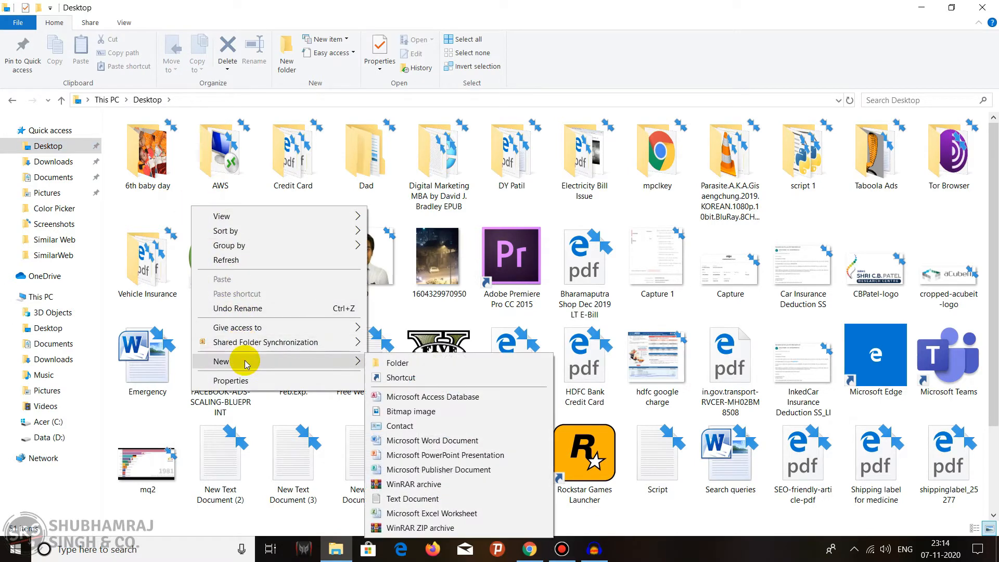
{"action": "left_click", "coordinate": [438, 456]}
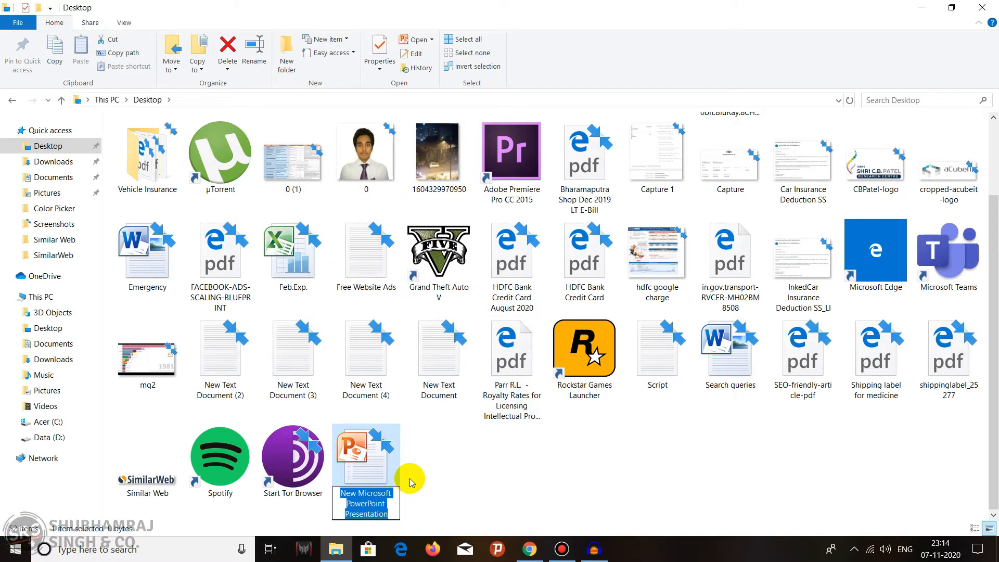
{"action": "type", "text": "removebg"}
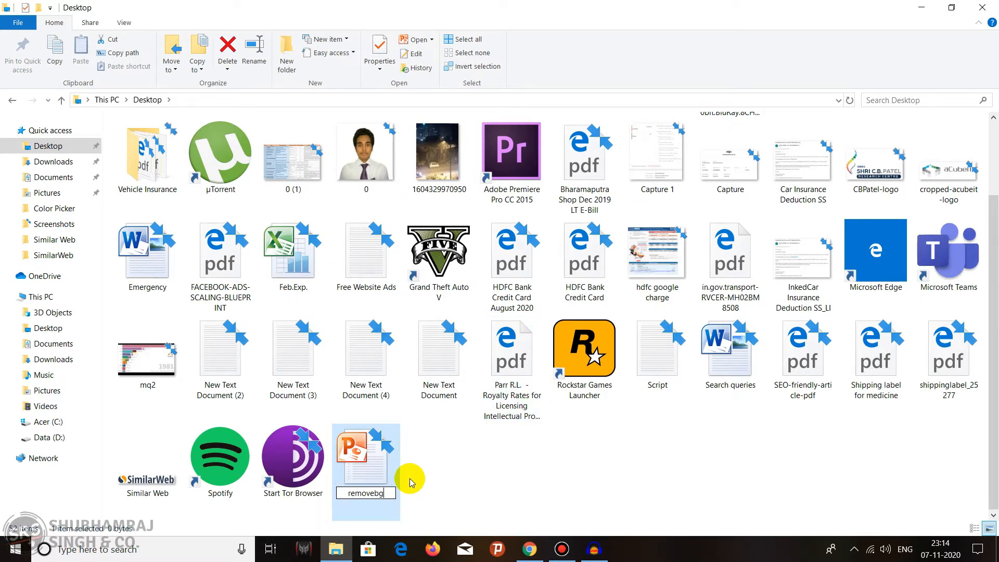
{"action": "left_click", "coordinate": [465, 461]}
Open the removebg presentation in PowerPoint and dismiss the Office activation wizard.
{"action": "left_click", "coordinate": [366, 487]}
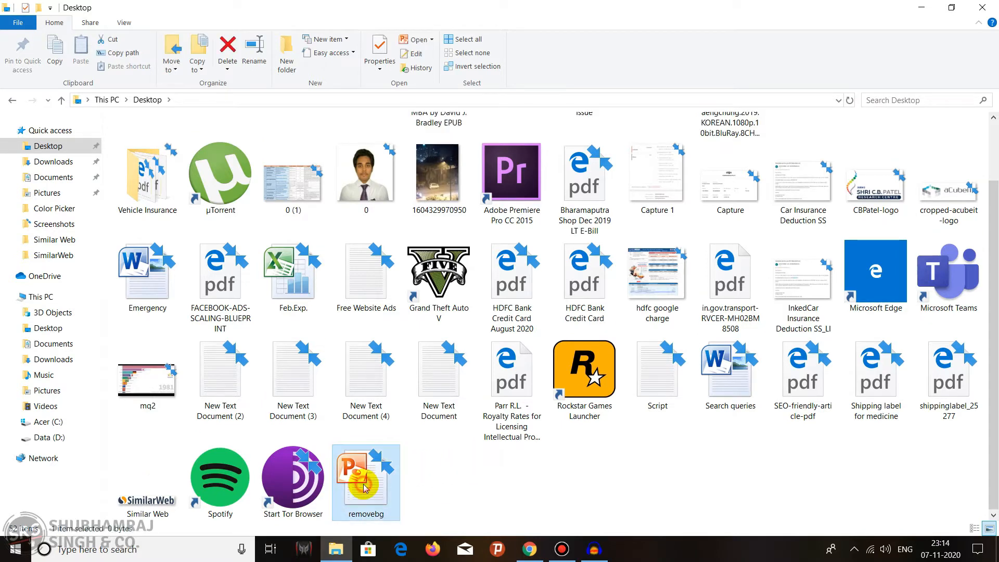
{"action": "double_click", "coordinate": [366, 487]}
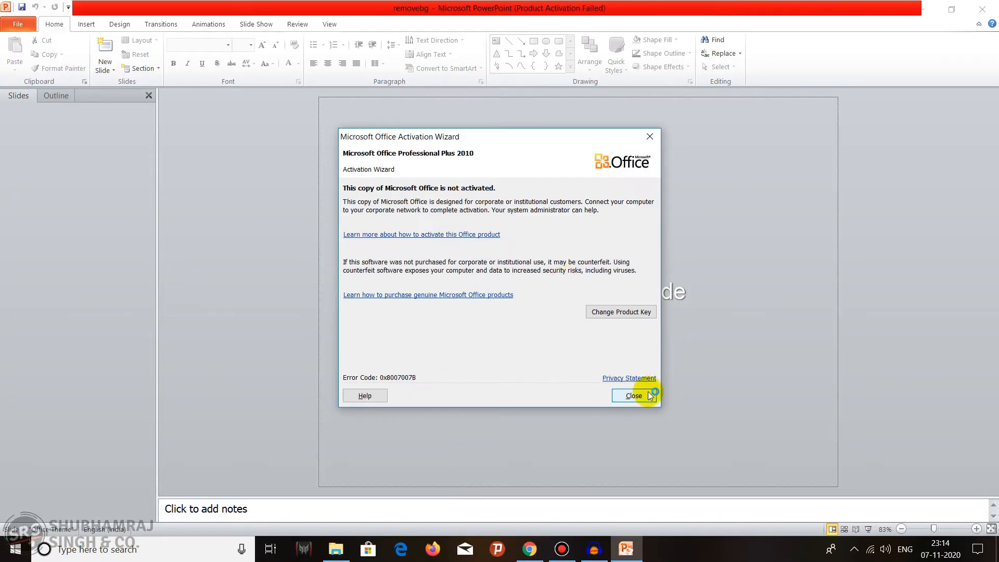
{"action": "left_click", "coordinate": [634, 395]}
Add a first slide and delete its title and subtitle placeholders.
{"action": "left_click", "coordinate": [573, 218]}
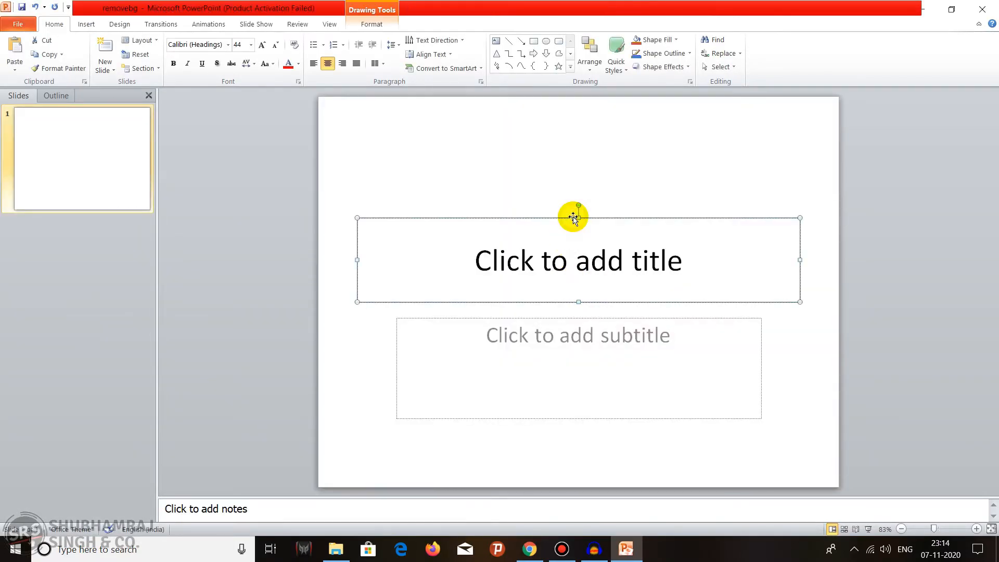
{"action": "key", "text": "Delete"}
{"action": "left_click", "coordinate": [584, 321]}
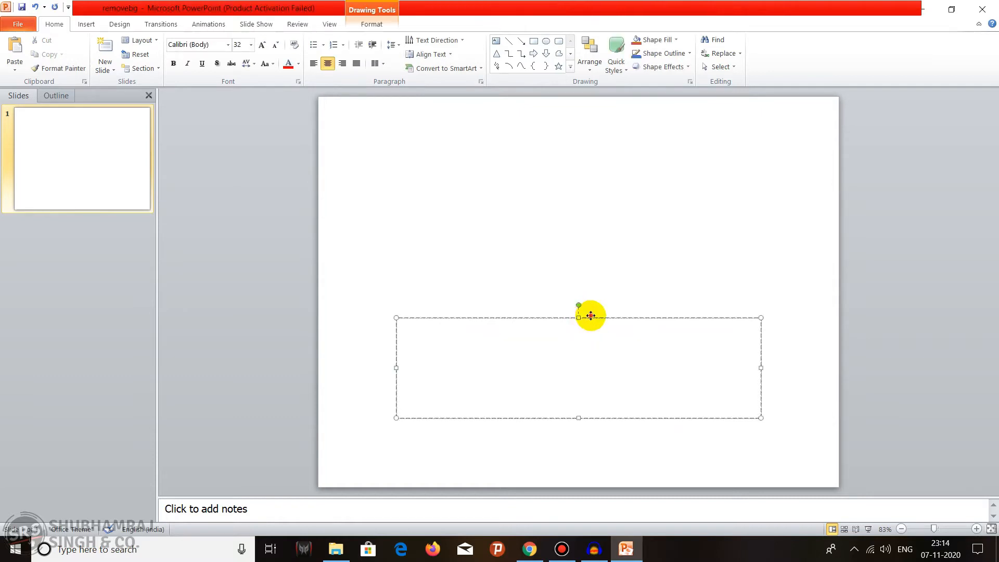
{"action": "left_click", "coordinate": [591, 317]}
{"action": "key", "text": "Delete"}
Insert the original photo of the man in the red sweatshirt from the Downloads folder onto the blank slide.
{"action": "left_click", "coordinate": [46, 157]}
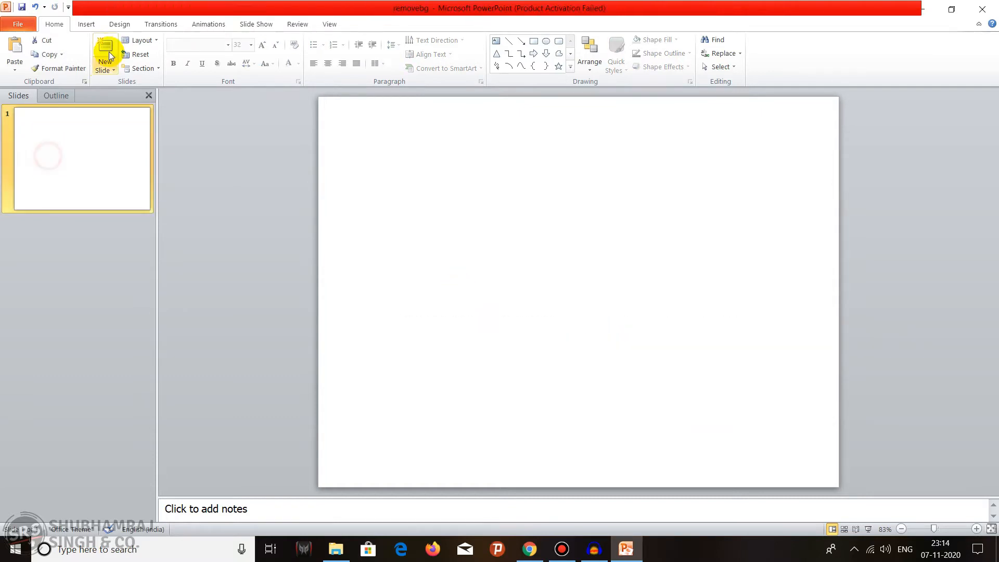
{"action": "left_click", "coordinate": [87, 25]}
{"action": "left_click", "coordinate": [49, 49]}
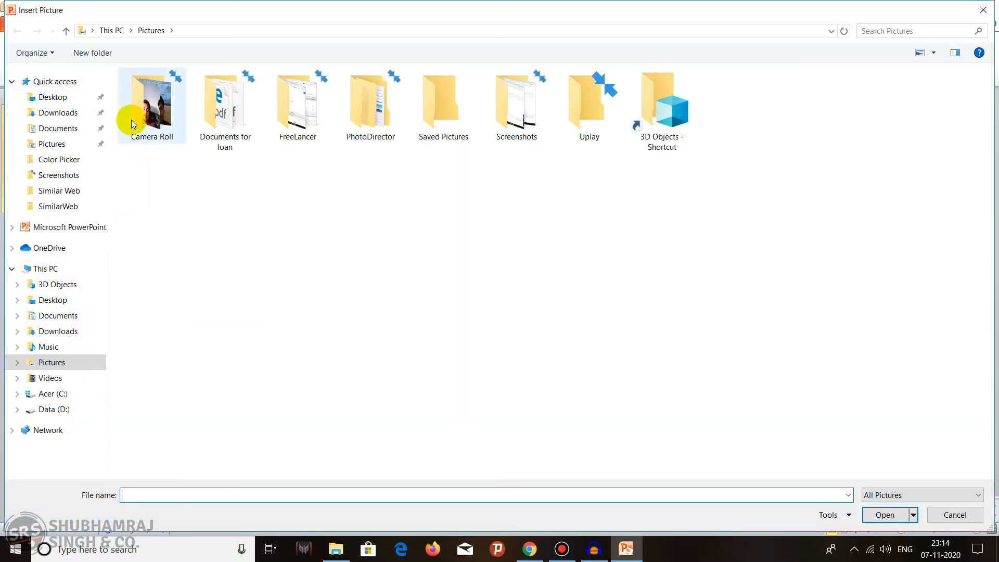
{"action": "left_click", "coordinate": [51, 116]}
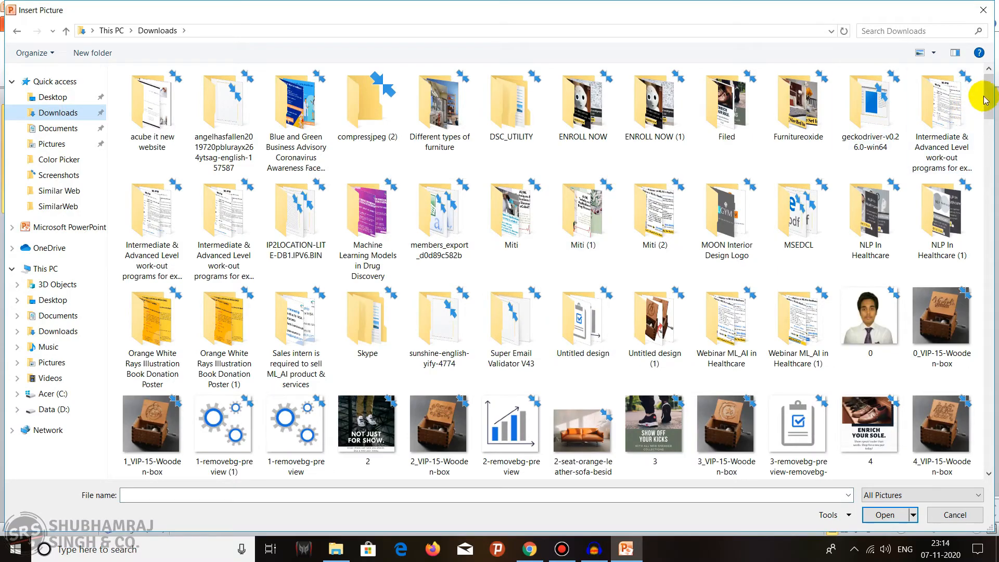
{"action": "left_click_drag", "start_coordinate": [991, 97], "coordinate": [992, 272]}
{"action": "double_click", "coordinate": [520, 254]}
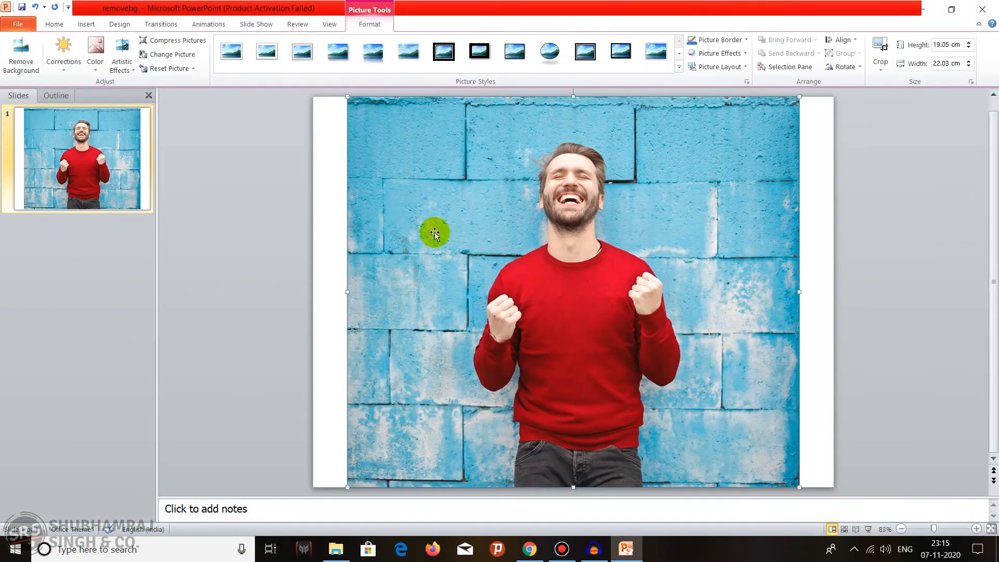
Stretch the photo horizontally to both side edges of the slide, making it 25.43 cm wide.
{"action": "left_click_drag", "start_coordinate": [347, 292], "coordinate": [313, 292]}
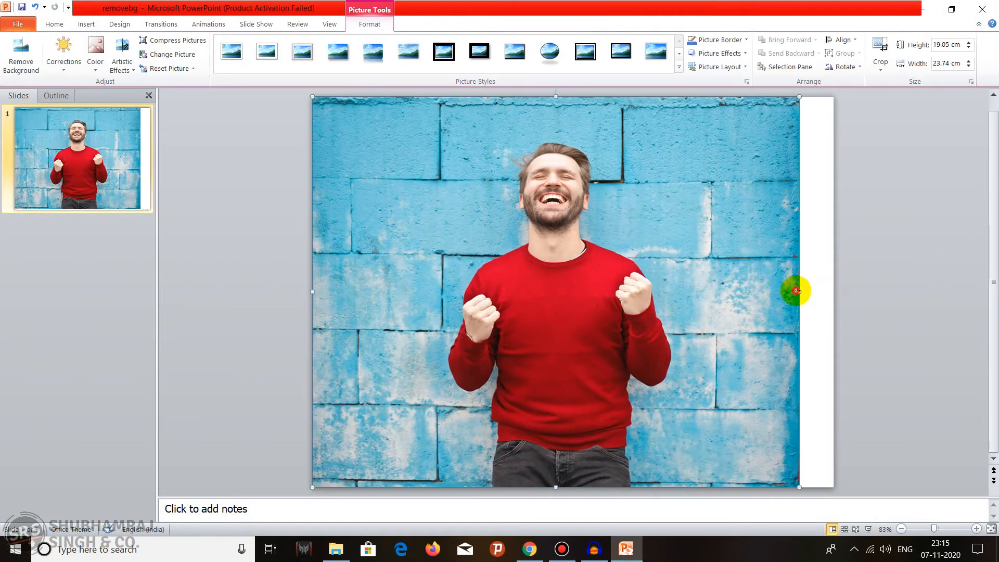
{"action": "left_click_drag", "start_coordinate": [799, 293], "coordinate": [833, 292]}
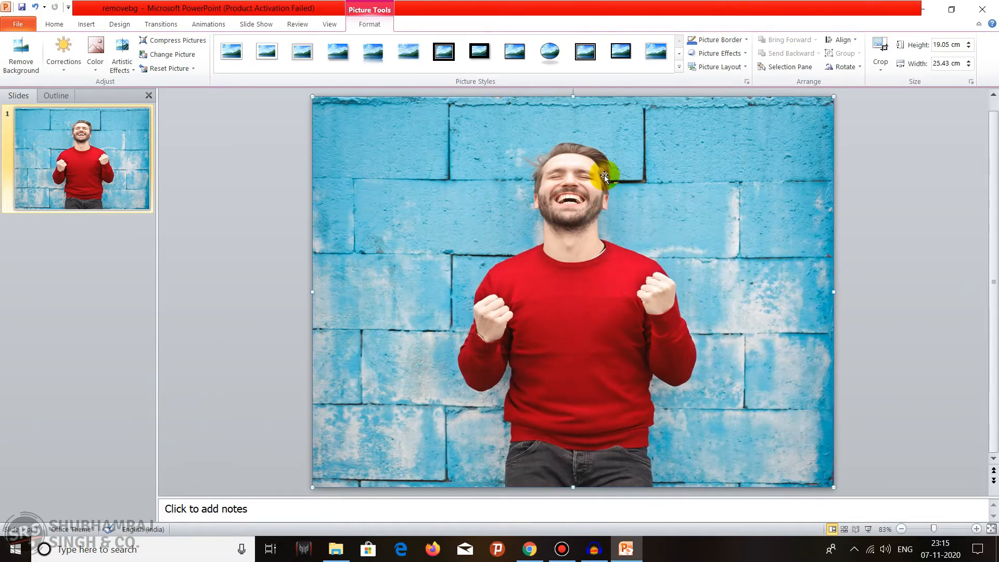
Start Remove Background on the photo and extend the selection frame down to the photo's lower edge to include the trousers.
{"action": "left_click", "coordinate": [19, 67]}
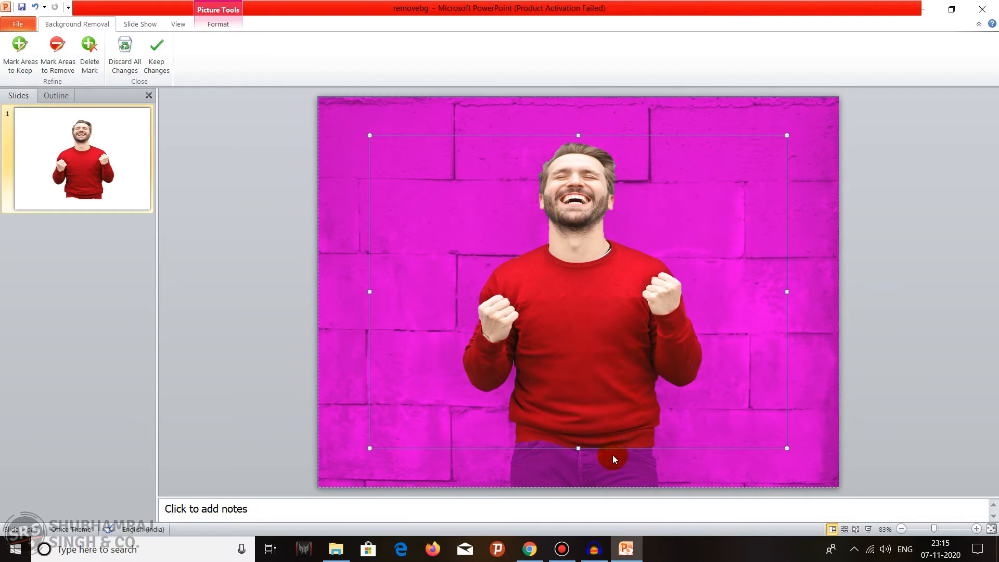
{"action": "left_click_drag", "start_coordinate": [578, 453], "coordinate": [581, 480]}
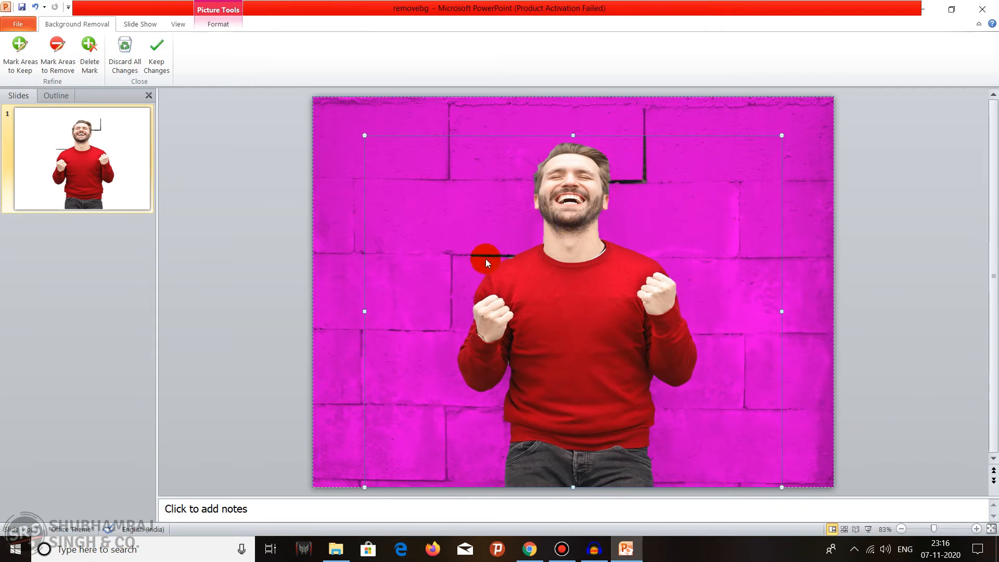
Mark the leftover dark brick lines beside the man's head and shoulder as areas to remove, and keep the background removal changes.
{"action": "left_click", "coordinate": [55, 68]}
{"action": "mouse_move", "coordinate": [436, 287]}
{"action": "left_mouse_down"}
{"action": "mouse_move", "coordinate": [442, 262]}
{"action": "mouse_move", "coordinate": [477, 255]}
{"action": "left_mouse_up"}
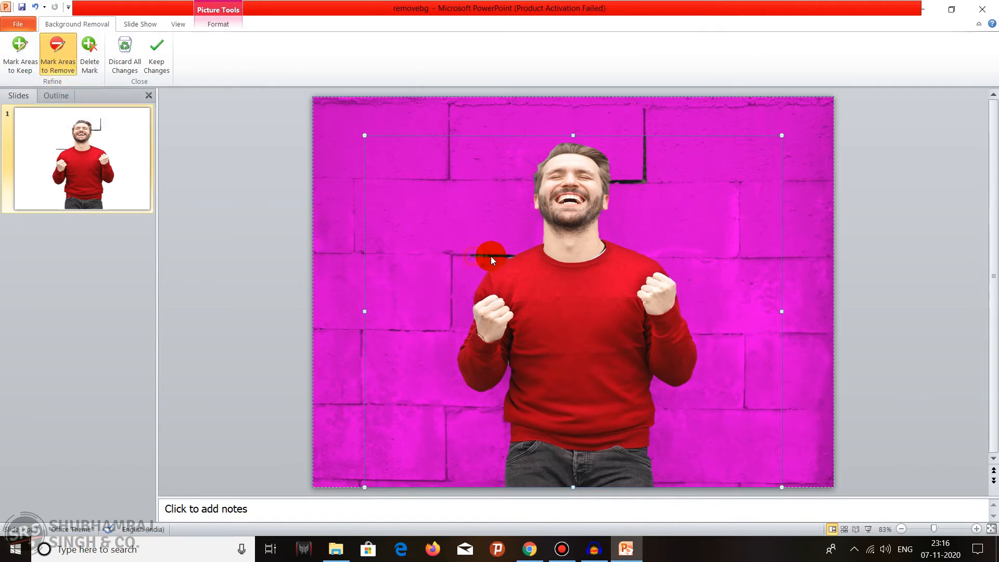
{"action": "left_click_drag", "start_coordinate": [510, 257], "coordinate": [512, 256]}
{"action": "mouse_move", "coordinate": [646, 179]}
{"action": "left_mouse_down"}
{"action": "mouse_move", "coordinate": [615, 171]}
{"action": "mouse_move", "coordinate": [615, 161]}
{"action": "left_mouse_up"}
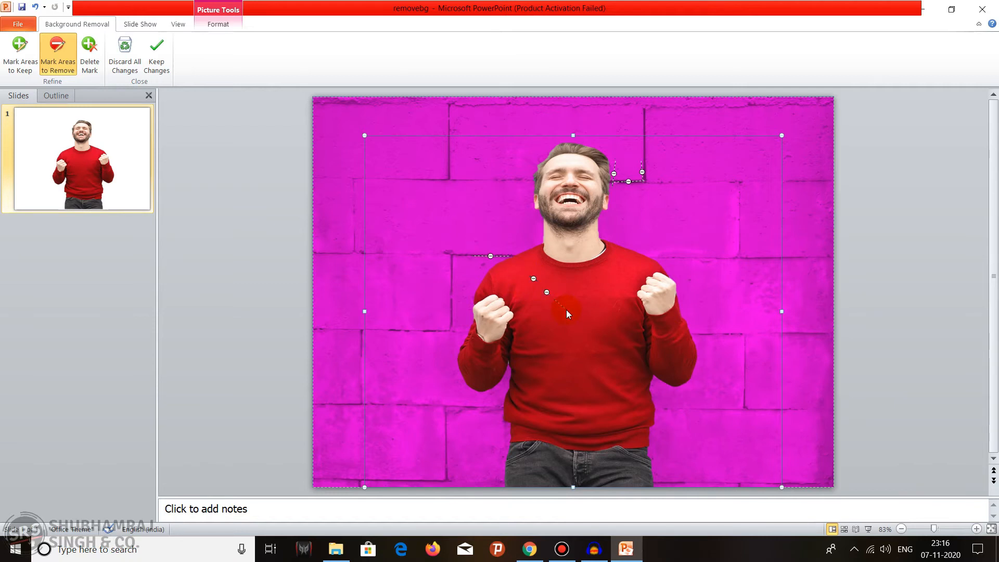
{"action": "left_click_drag", "start_coordinate": [581, 320], "coordinate": [579, 318]}
{"action": "left_click", "coordinate": [379, 208]}
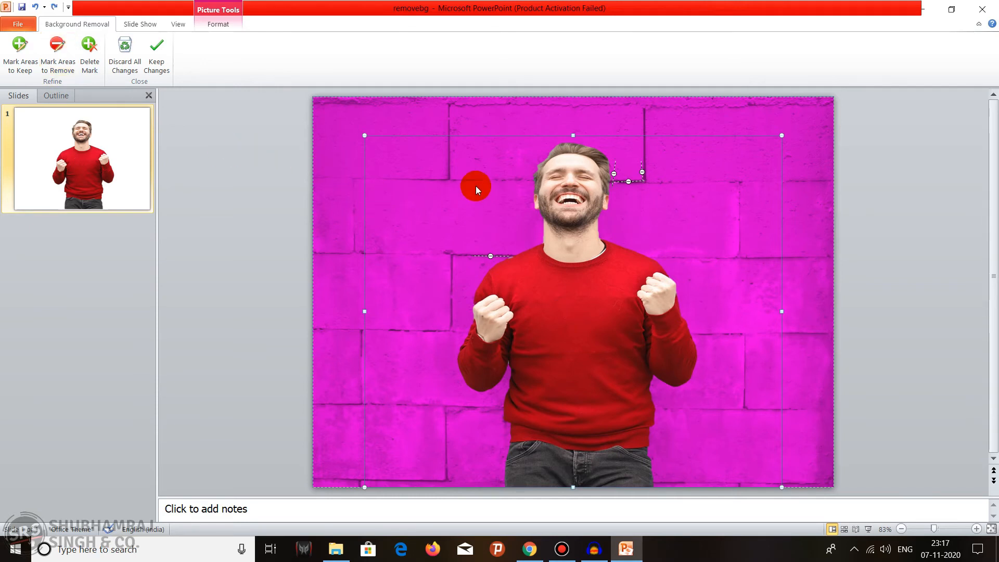
{"action": "left_click", "coordinate": [157, 66]}
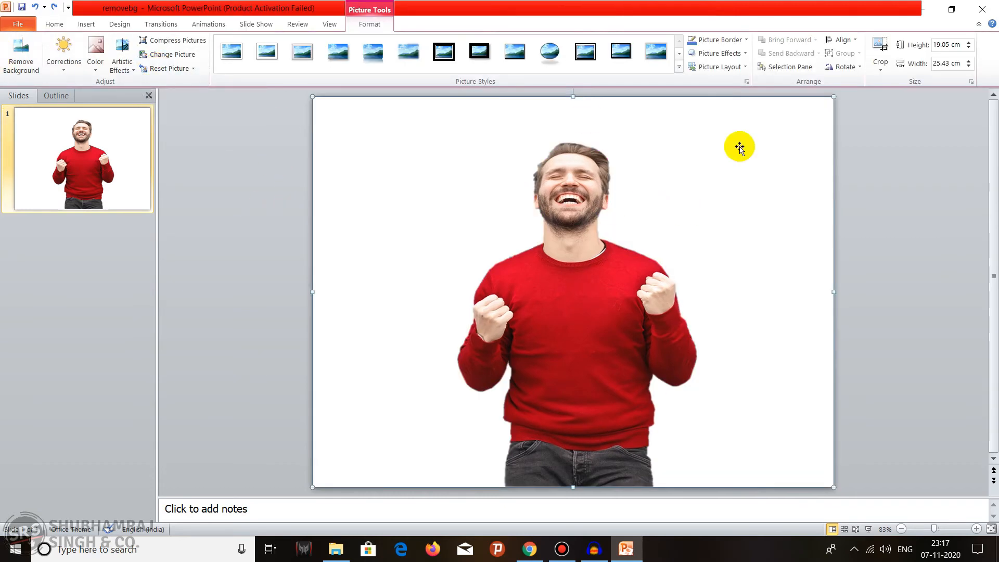
Begin saving the presentation under the name removebg with PNG Portable Network Graphics Format as the file type.
{"action": "left_click", "coordinate": [21, 25]}
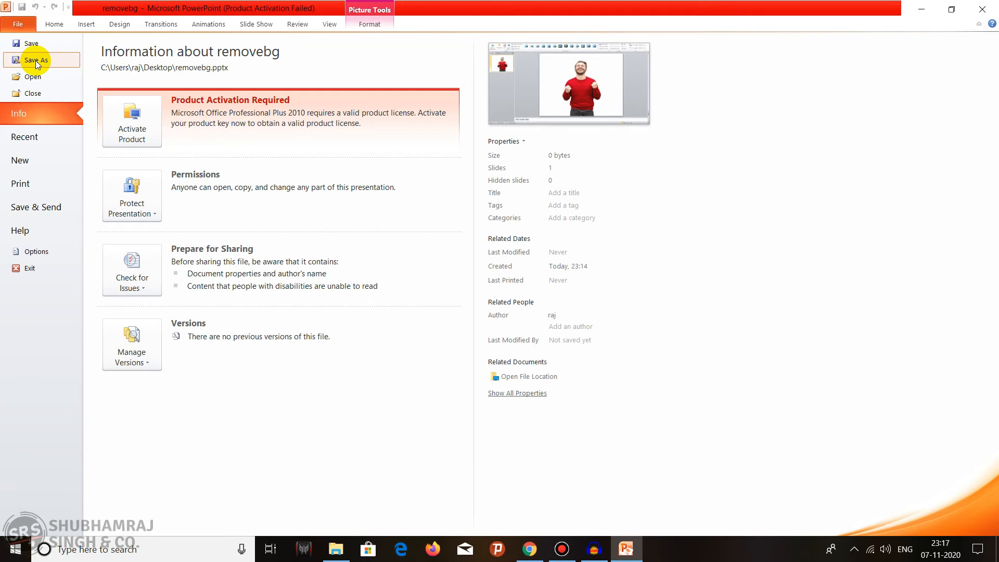
{"action": "left_click", "coordinate": [31, 59]}
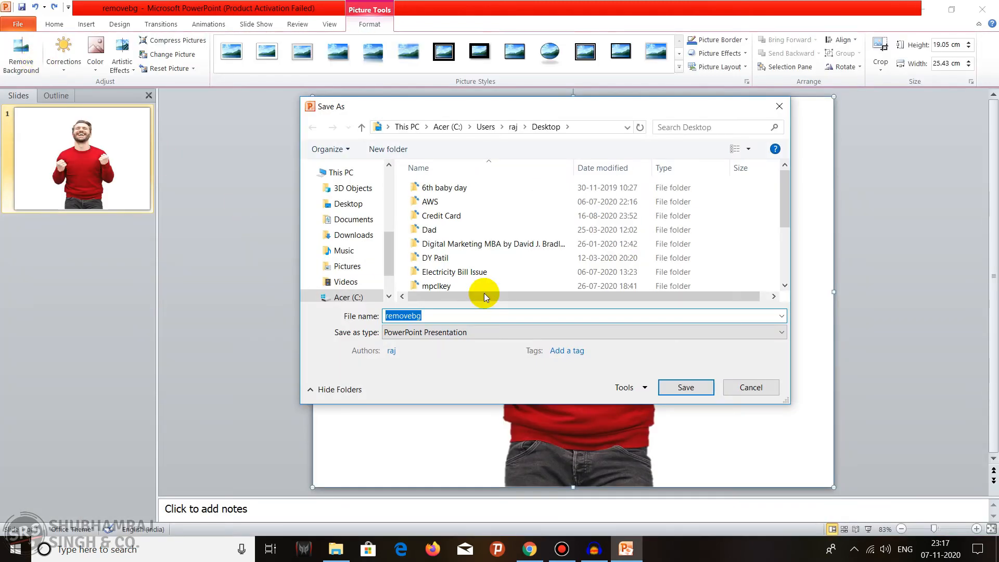
{"action": "left_click", "coordinate": [458, 333]}
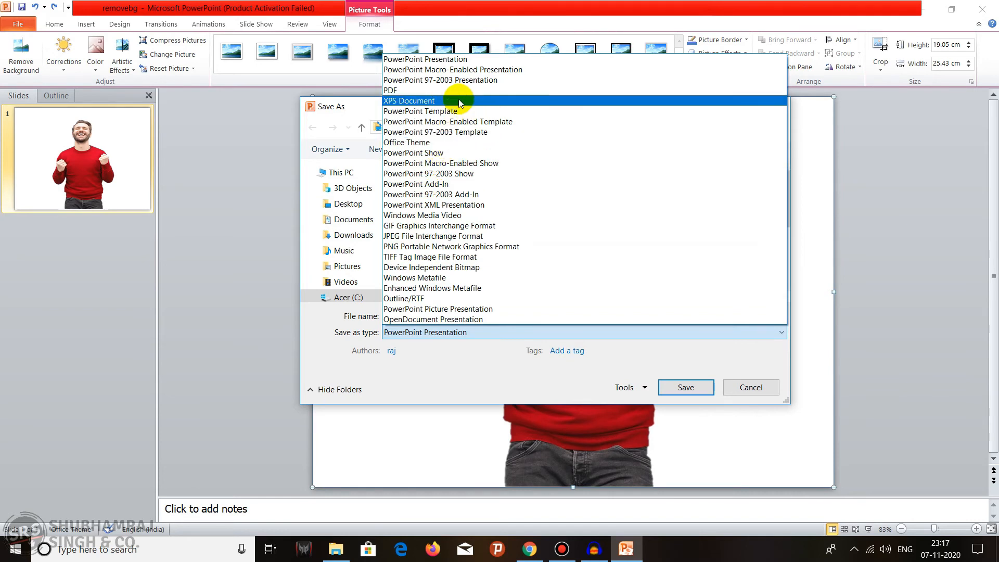
{"action": "key", "text": "Down"}
{"action": "key", "text": "Down"}
{"action": "key", "text": "Down"}
{"action": "key", "text": "Down"}
{"action": "key", "text": "Down"}
{"action": "key", "text": "Down"}
{"action": "key", "text": "Down"}
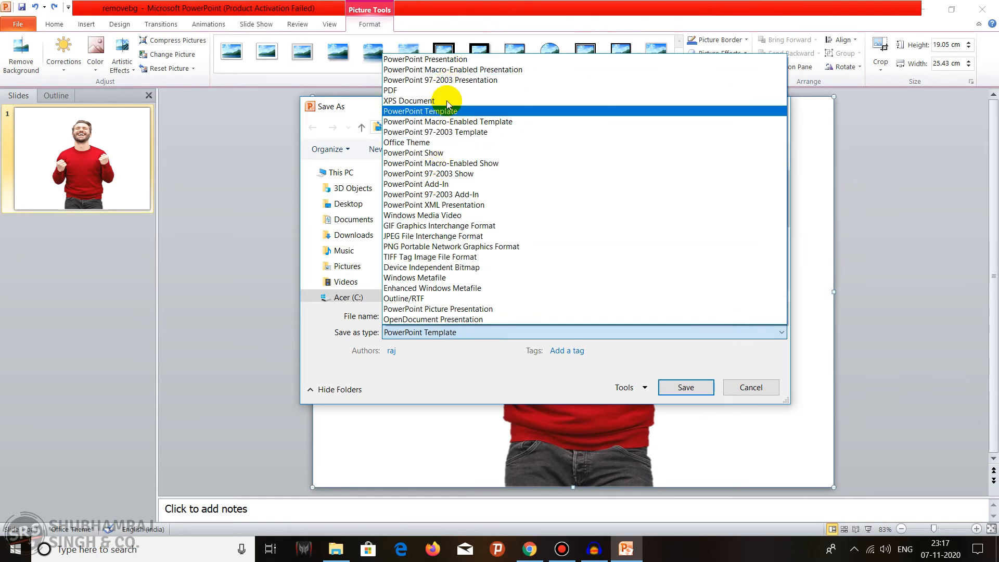
{"action": "key", "text": "p"}
{"action": "key", "text": "p"}
{"action": "key", "text": "p"}
{"action": "key", "text": "p"}
{"action": "key", "text": "p"}
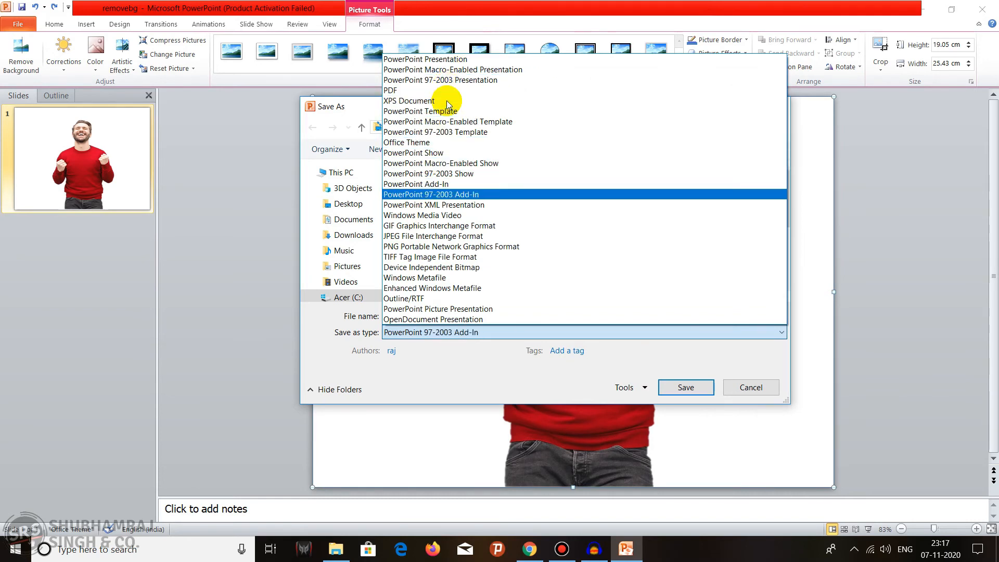
{"action": "left_click", "coordinate": [448, 248]}
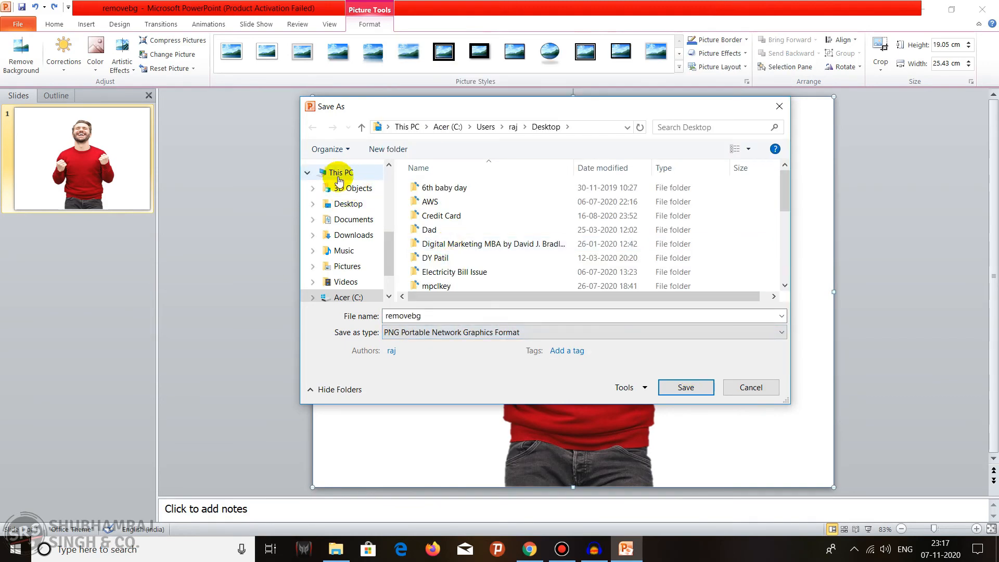
Save the PNG in the Desktop folder, exporting the current slide only.
{"action": "left_click", "coordinate": [349, 205]}
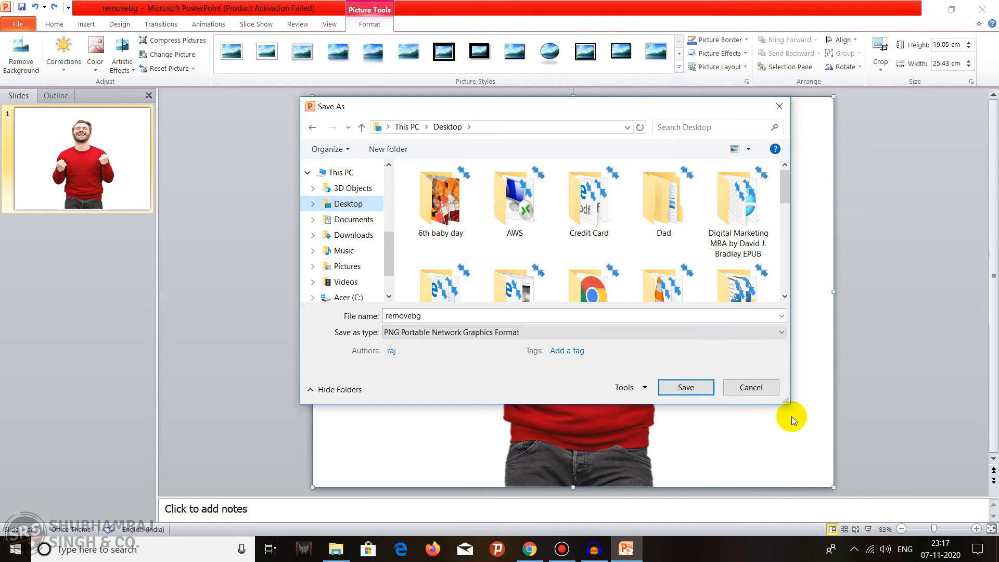
{"action": "left_click", "coordinate": [686, 387]}
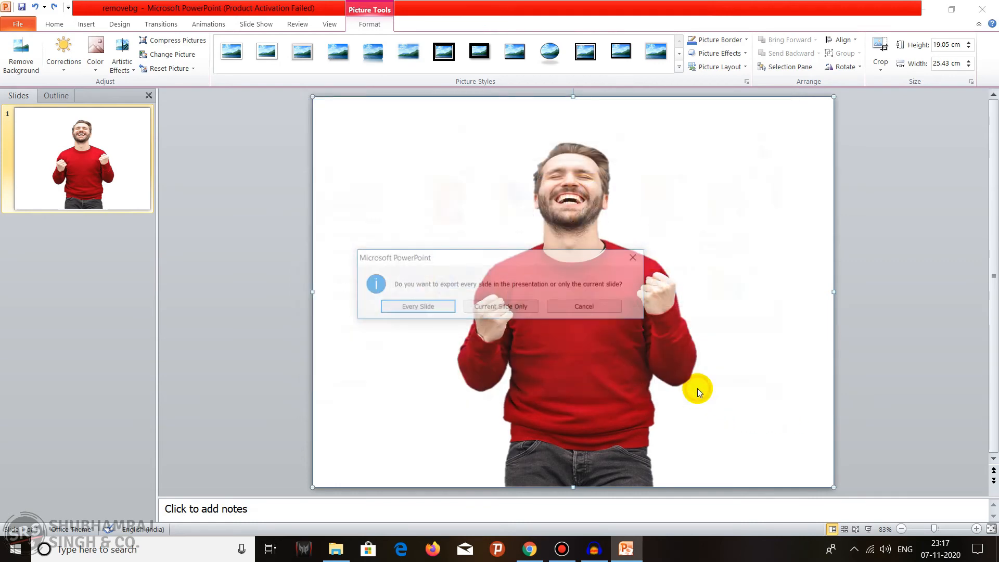
{"action": "left_click", "coordinate": [519, 308]}
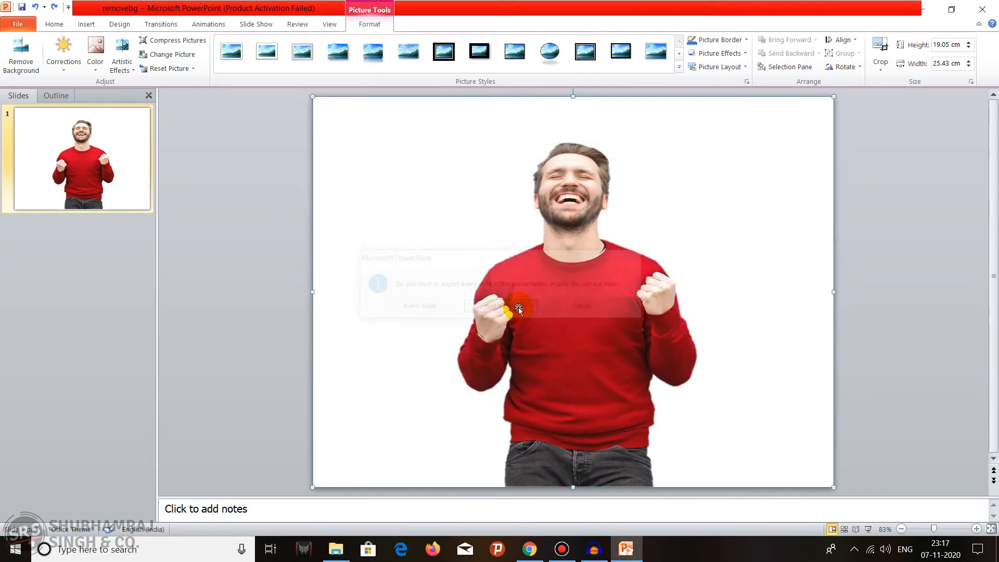
Close the removebg presentation without saving its changes.
{"action": "left_click", "coordinate": [982, 9]}
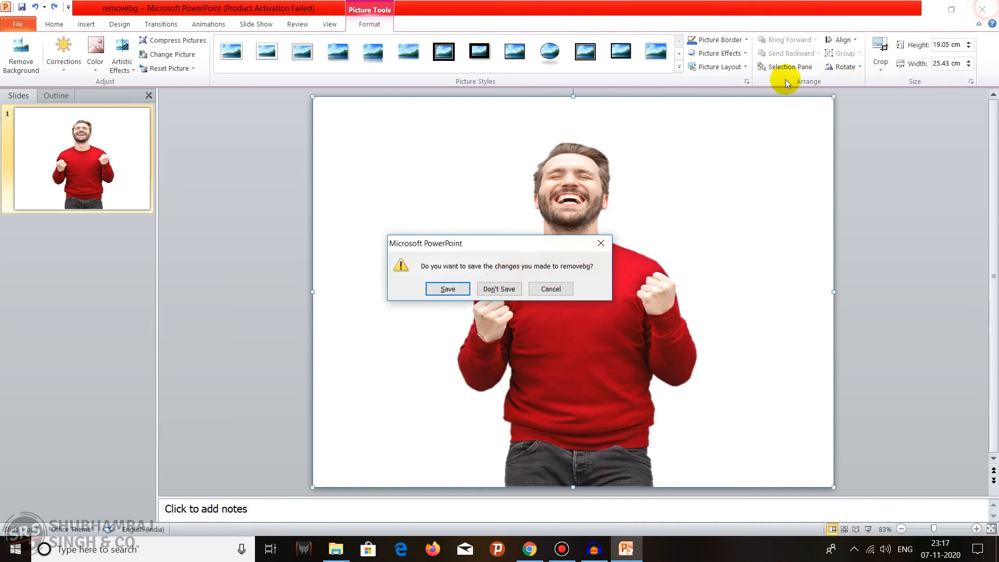
{"action": "left_click", "coordinate": [511, 290]}
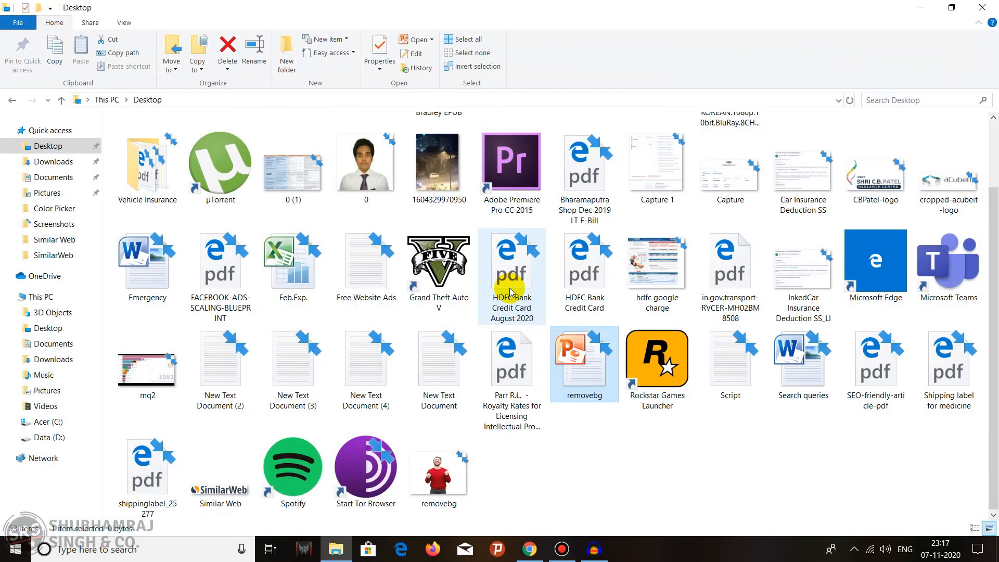
View the exported removebg image from the Desktop folder, then close it and minimize the folder window.
{"action": "left_click", "coordinate": [455, 486]}
{"action": "double_click", "coordinate": [455, 486]}
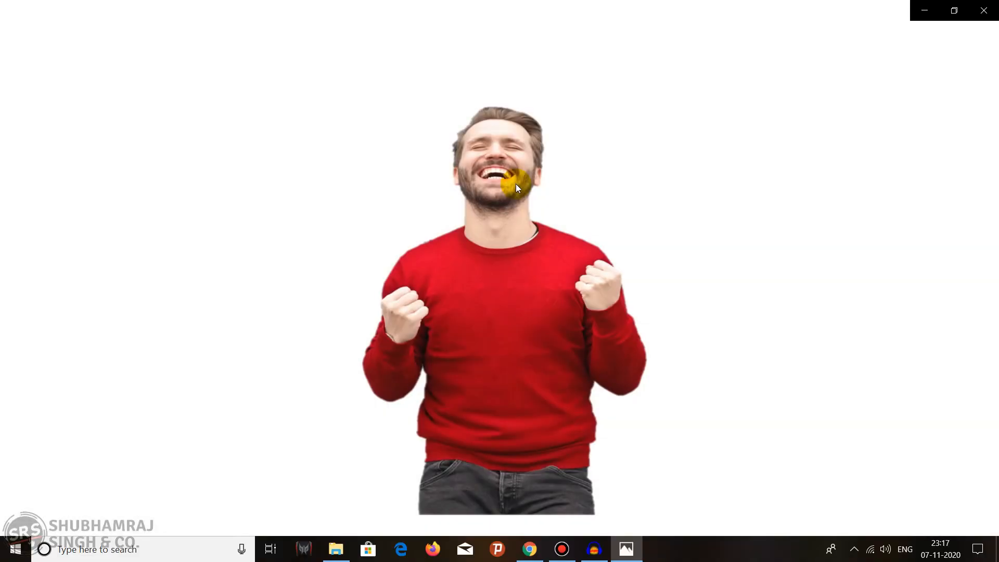
{"action": "key", "text": "alt+F4"}
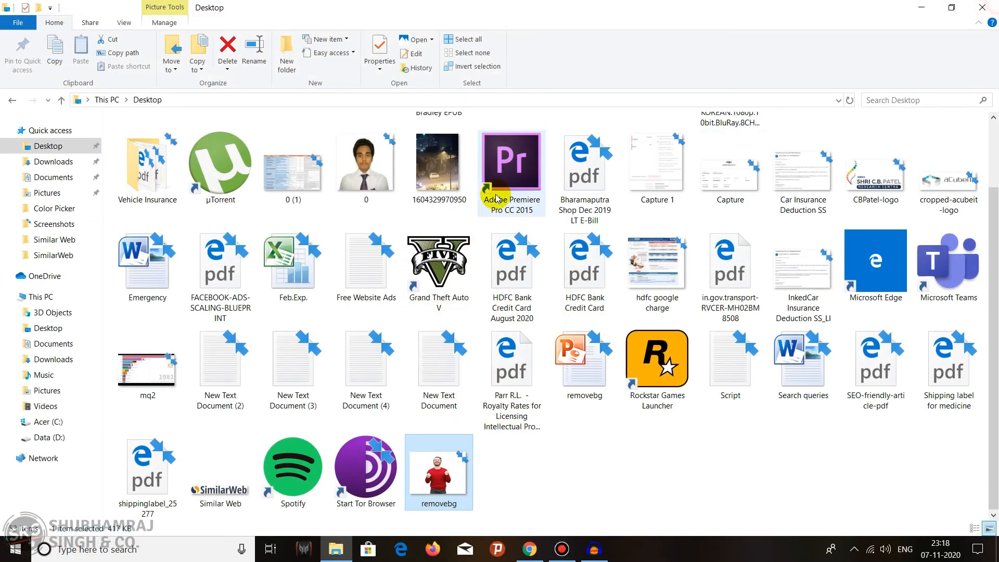
{"action": "left_click", "coordinate": [919, 6]}
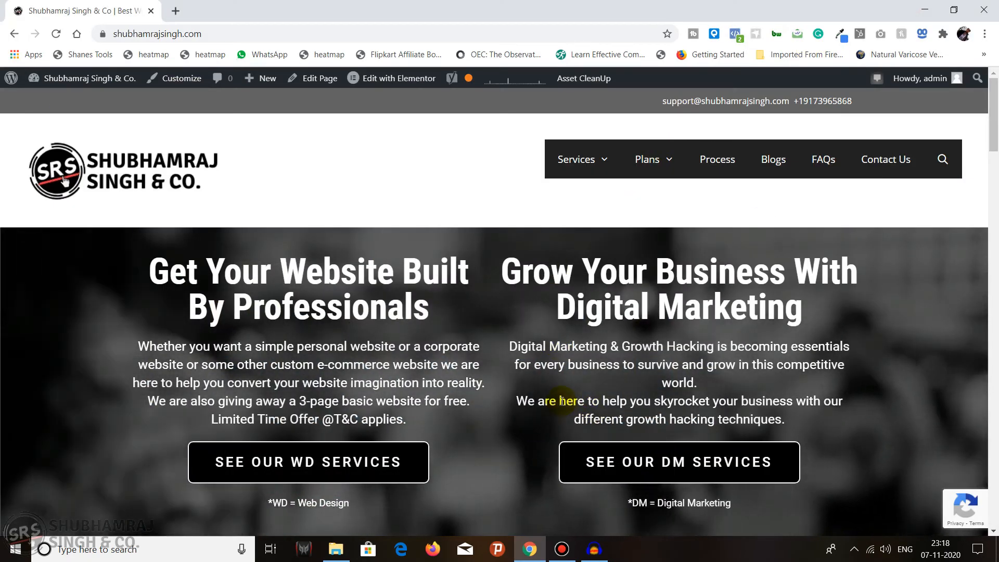